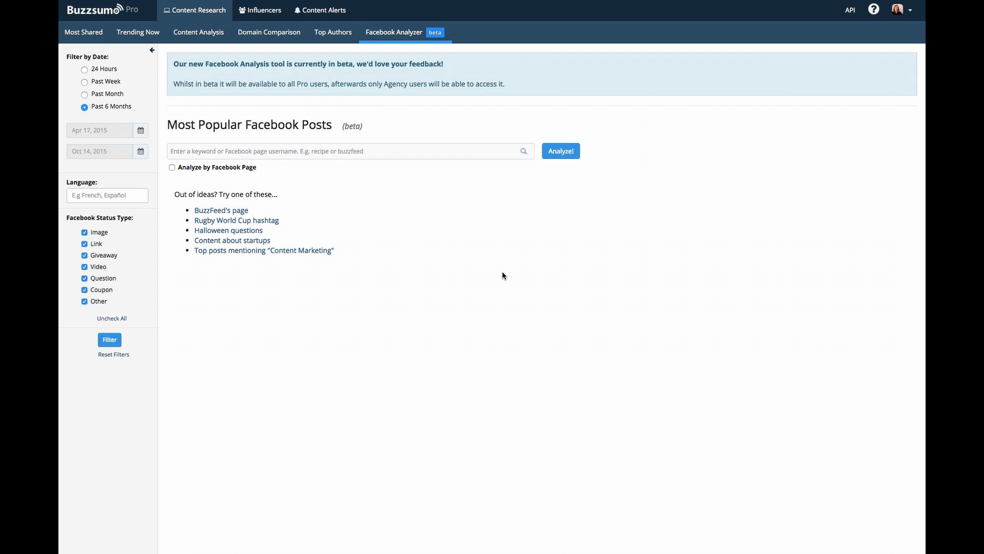
Search Facebook Analyzer for posts with the exact phrase "content marketing".
{"action": "left_click", "coordinate": [379, 155]}
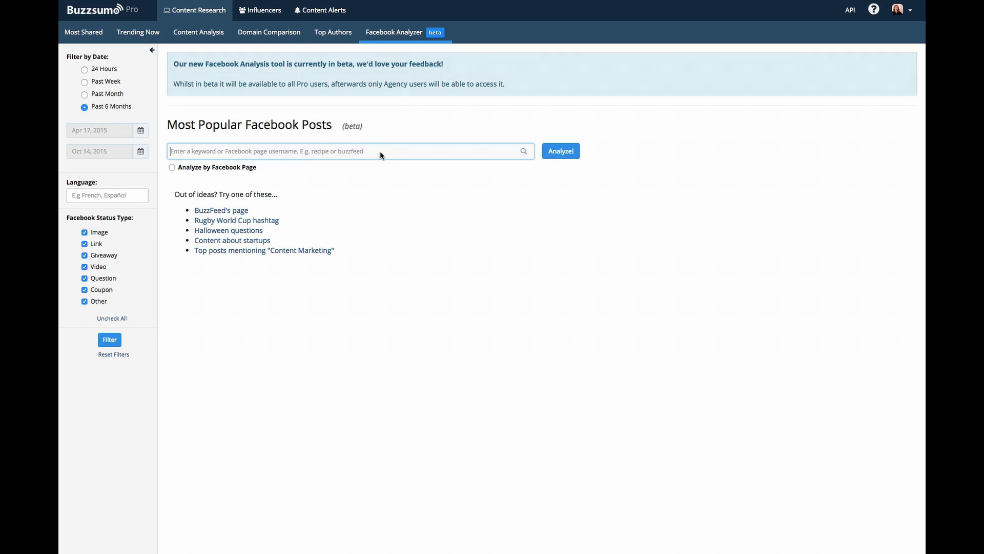
{"action": "type", "text": "\"conte"}
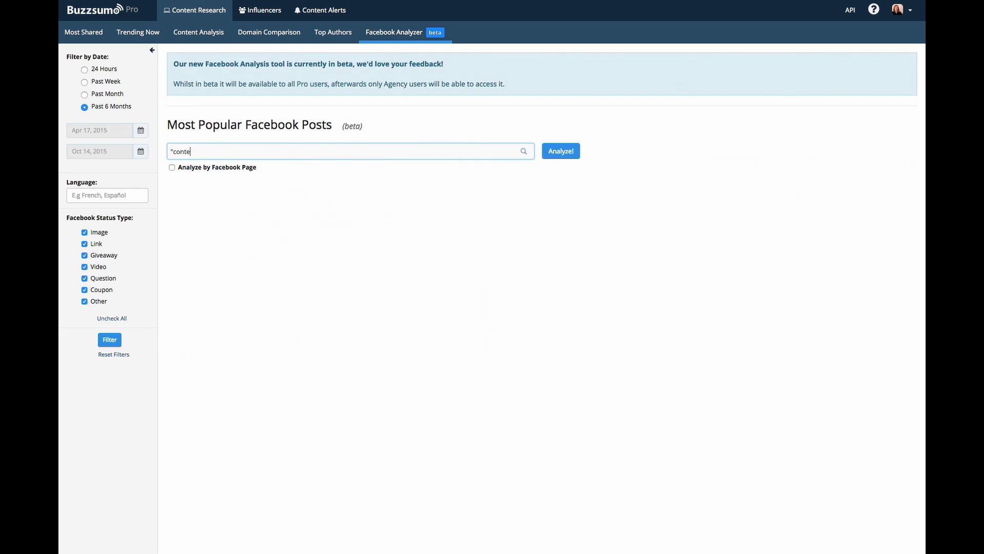
{"action": "type", "text": "nt marketing"}
{"action": "left_click", "coordinate": [551, 149]}
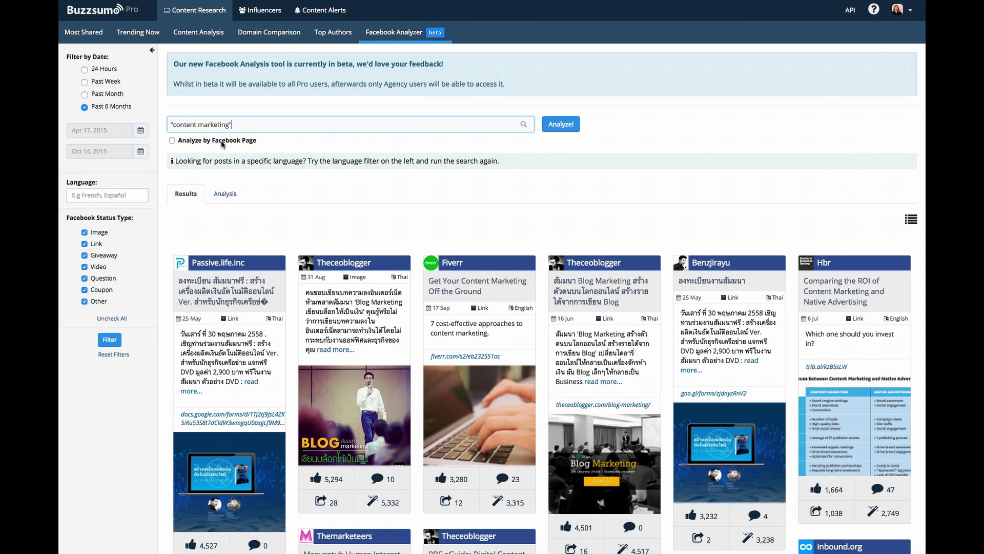
{"action": "left_click", "coordinate": [117, 199]}
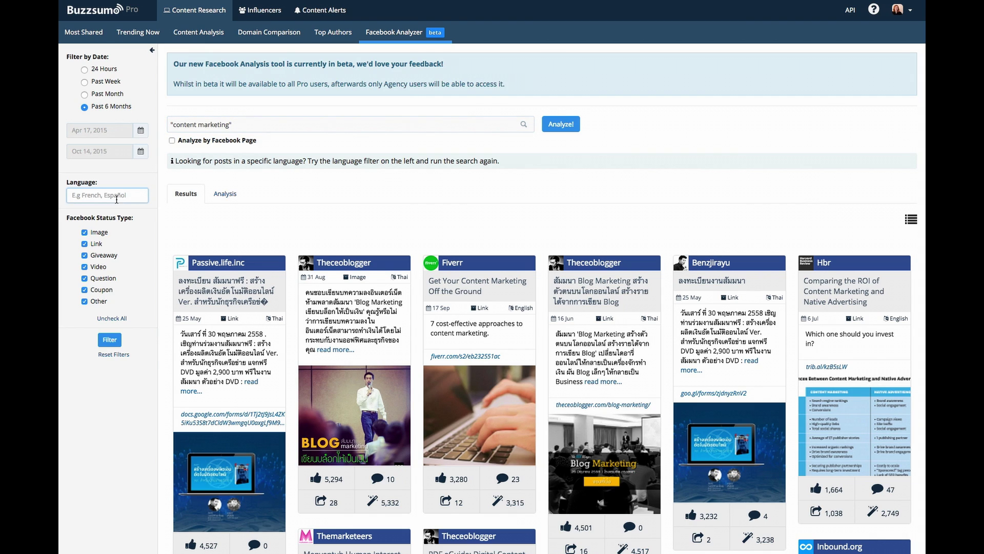
Restrict the "content marketing" results to English and rerun the filter.
{"action": "type", "text": "En"}
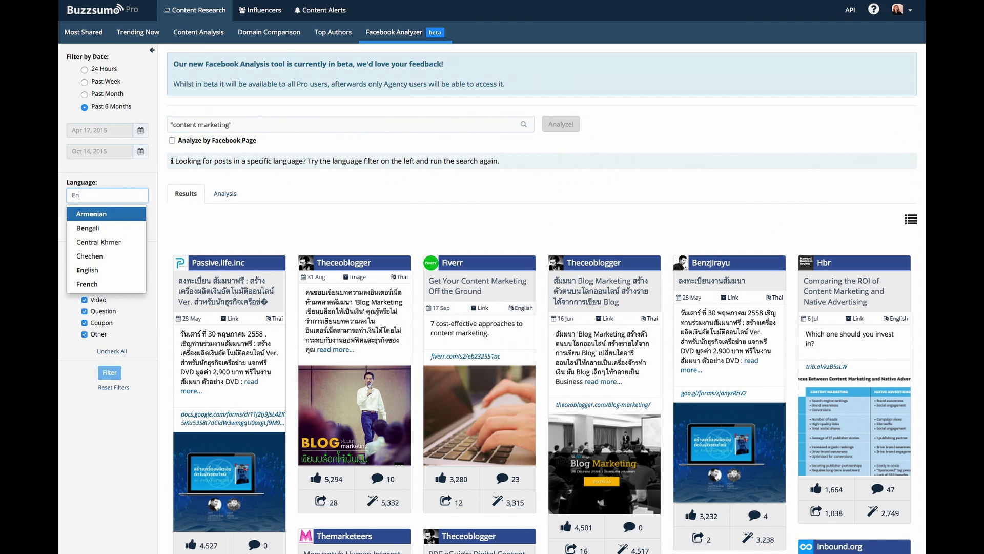
{"action": "left_click", "coordinate": [94, 269]}
{"action": "left_click", "coordinate": [109, 340]}
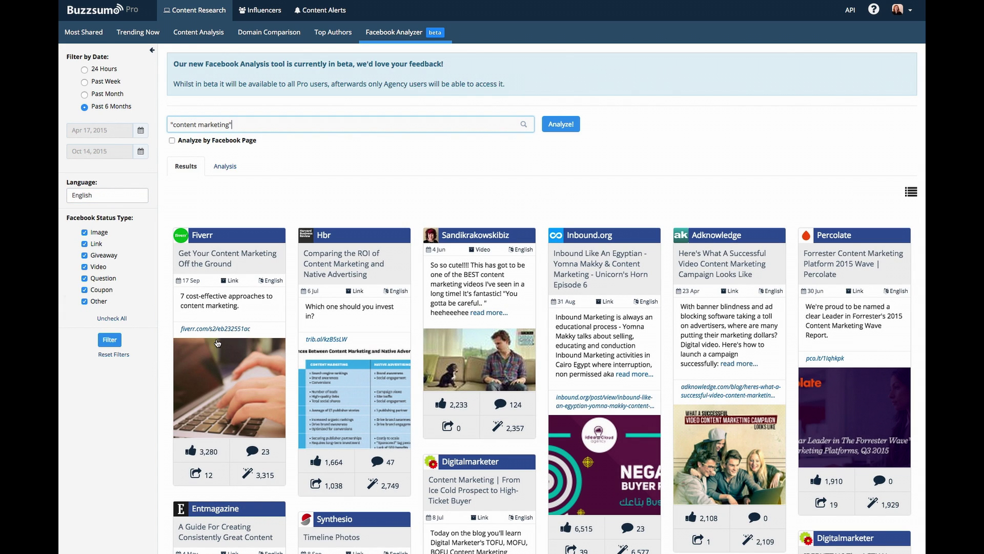
{"action": "scroll", "coordinate": [218, 343], "scroll_direction": "down", "scroll_amount": 2}
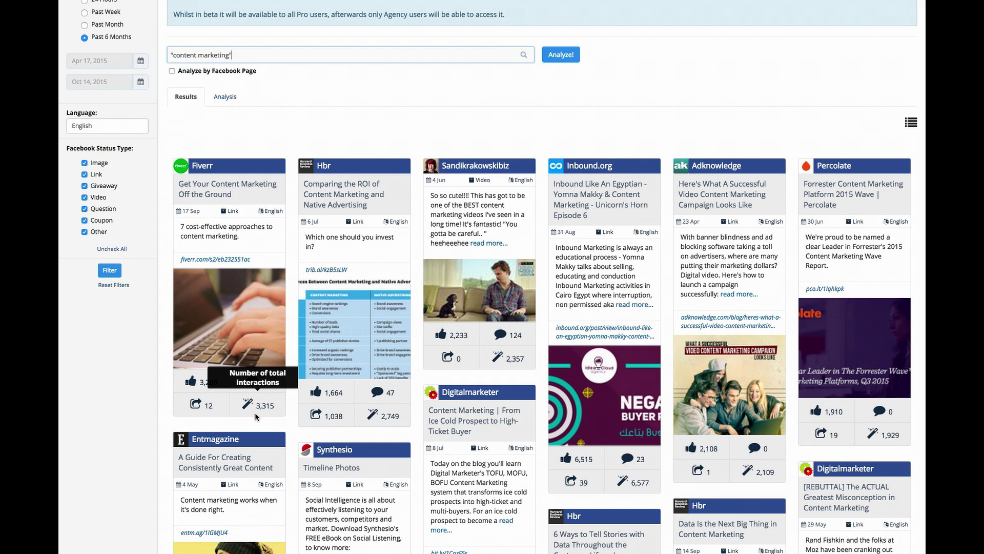
{"action": "scroll", "coordinate": [255, 417], "scroll_direction": "up", "scroll_amount": 2}
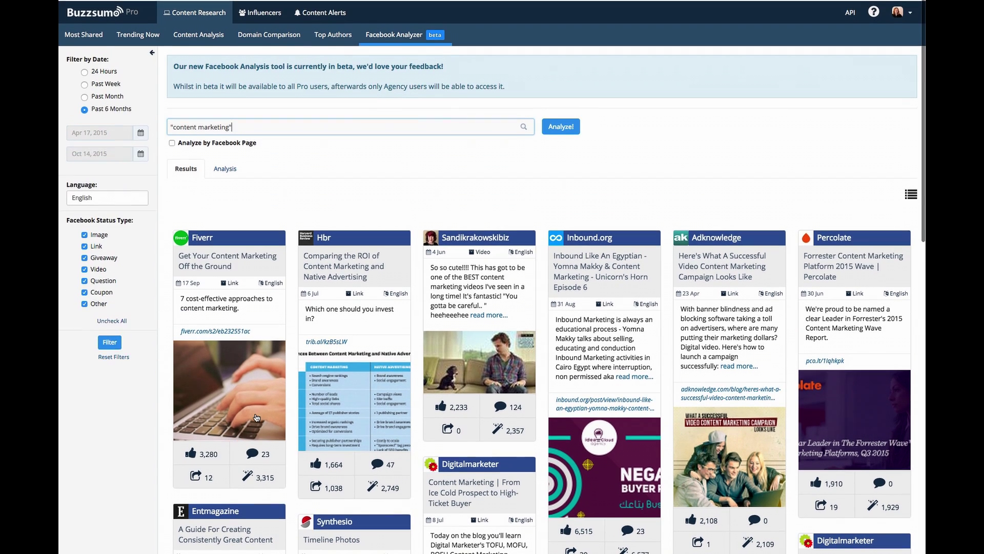
{"action": "left_click_drag", "start_coordinate": [256, 124], "coordinate": [140, 128]}
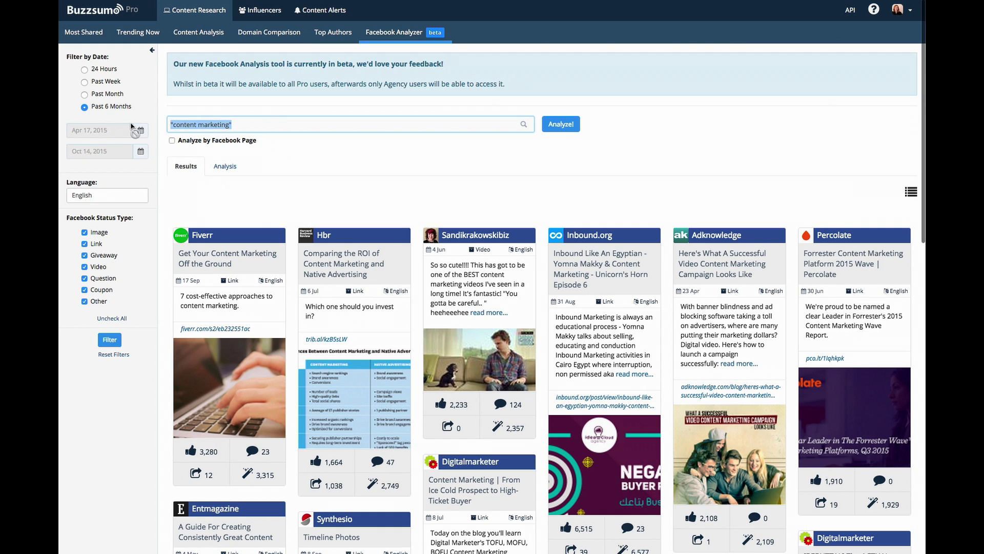
Search the #rugbyworldcup hashtag and limit results to the past 24 hours.
{"action": "left_click", "coordinate": [132, 128]}
{"action": "left_click_drag", "start_coordinate": [286, 123], "coordinate": [126, 119]}
{"action": "type", "text": "#"}
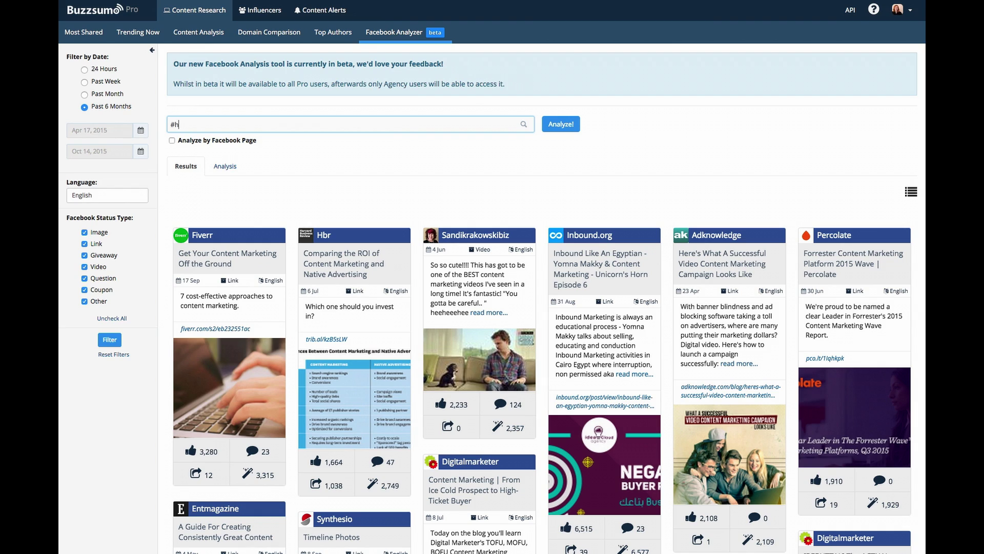
{"action": "type", "text": "rugbyworldcup"}
{"action": "key", "text": "Return"}
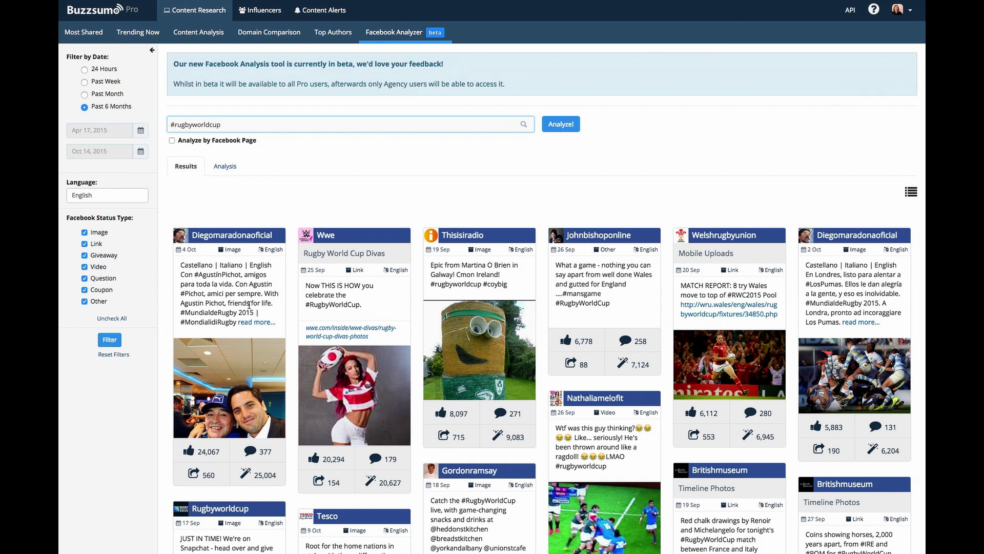
{"action": "left_click", "coordinate": [85, 70]}
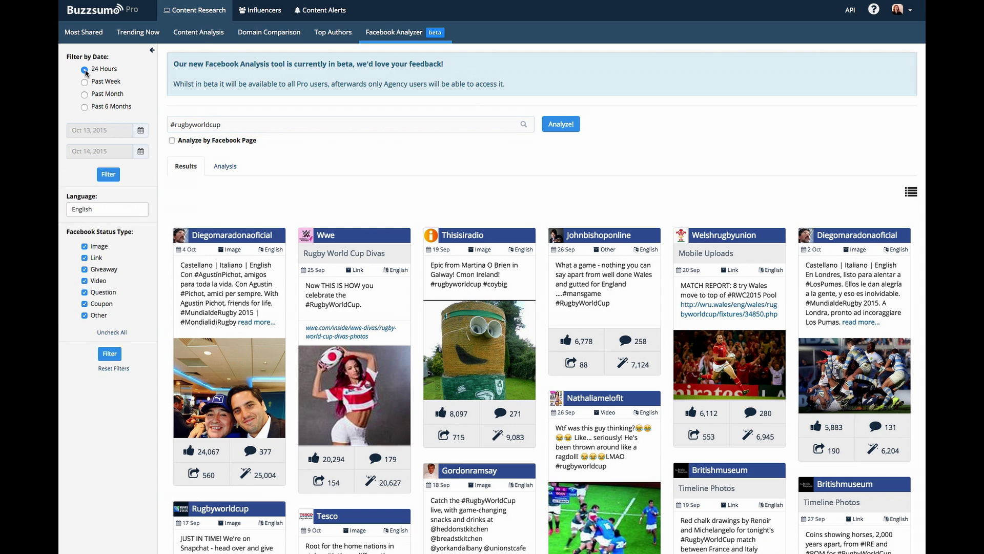
{"action": "left_click", "coordinate": [109, 175]}
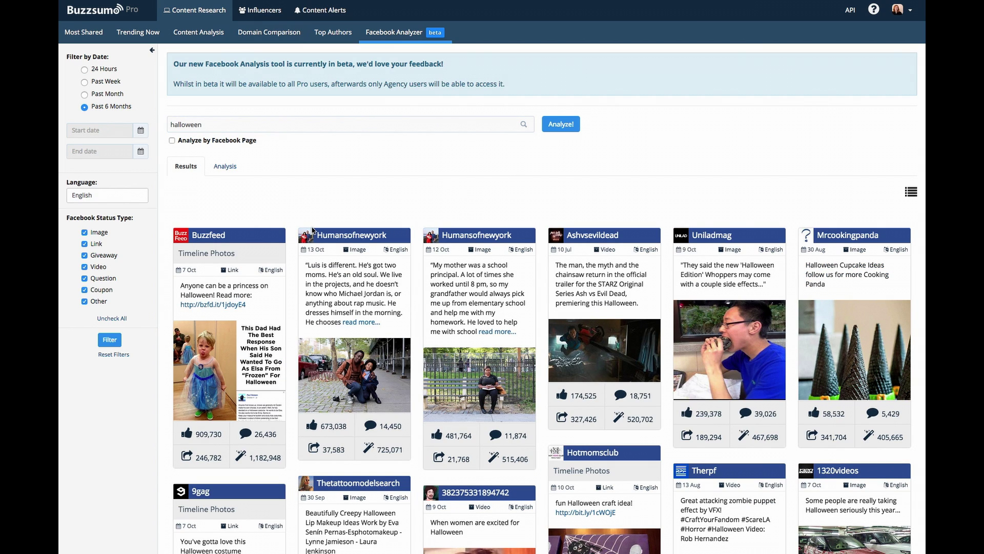
Show the halloween results as a list, sorted by likes, comments, then shares.
{"action": "left_click", "coordinate": [910, 191]}
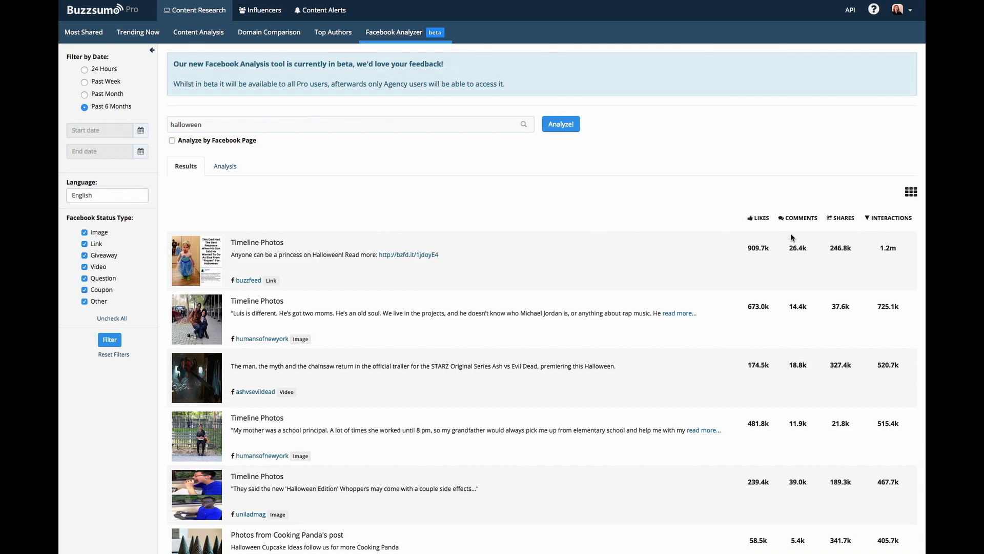
{"action": "left_click", "coordinate": [759, 219]}
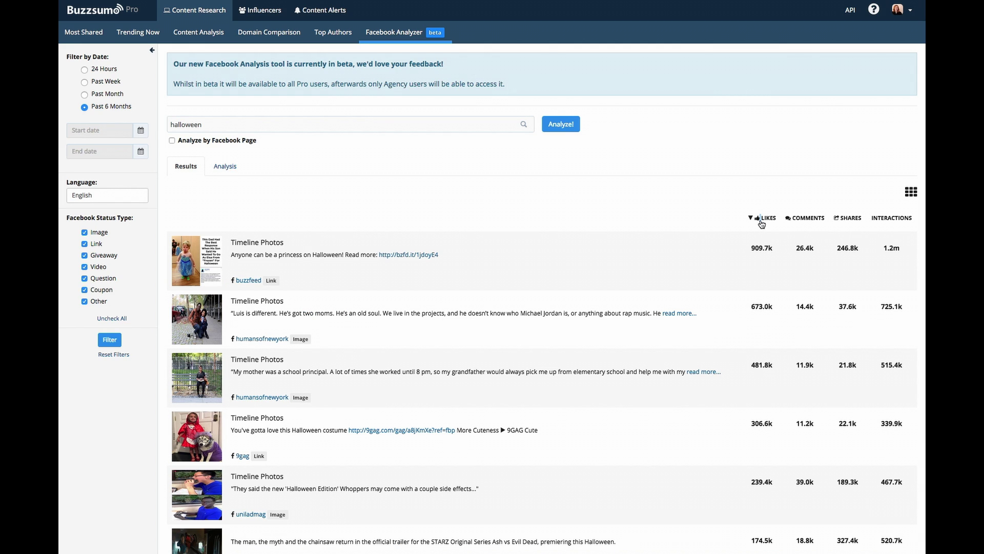
{"action": "left_click", "coordinate": [812, 219]}
{"action": "left_click", "coordinate": [847, 219]}
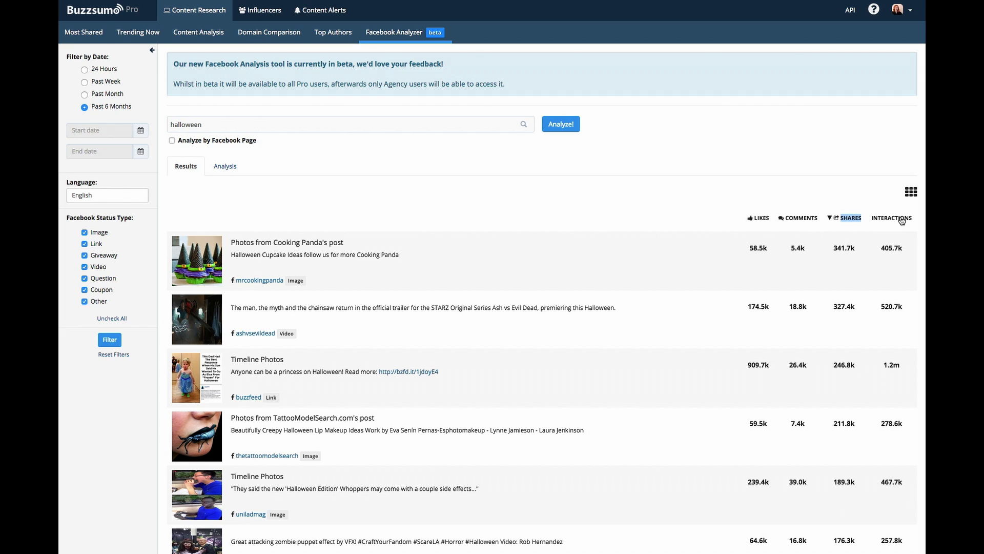
{"action": "left_click", "coordinate": [221, 168]}
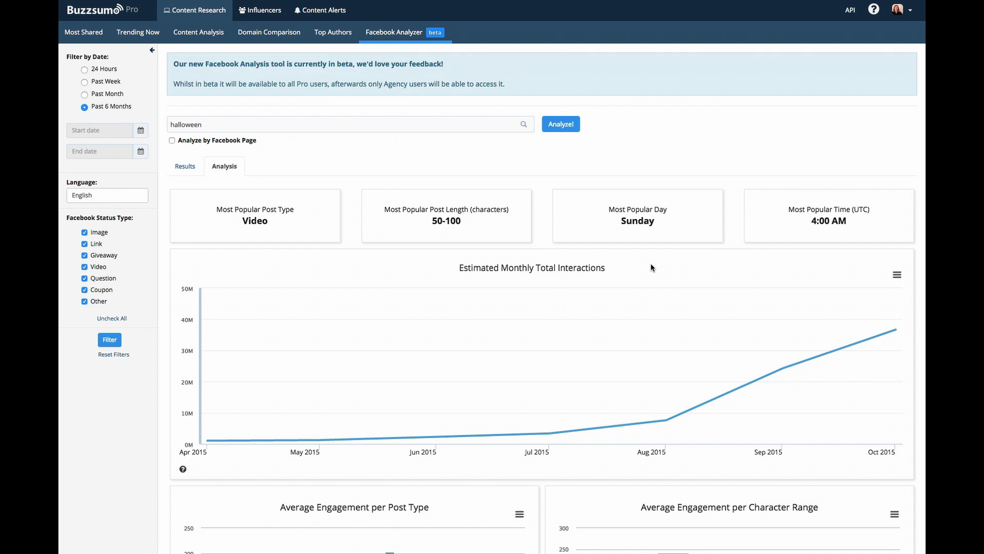
Scroll through the halloween Analysis charts for post type, length, tools and posting day.
{"action": "scroll", "coordinate": [650, 263], "scroll_direction": "down", "scroll_amount": 5}
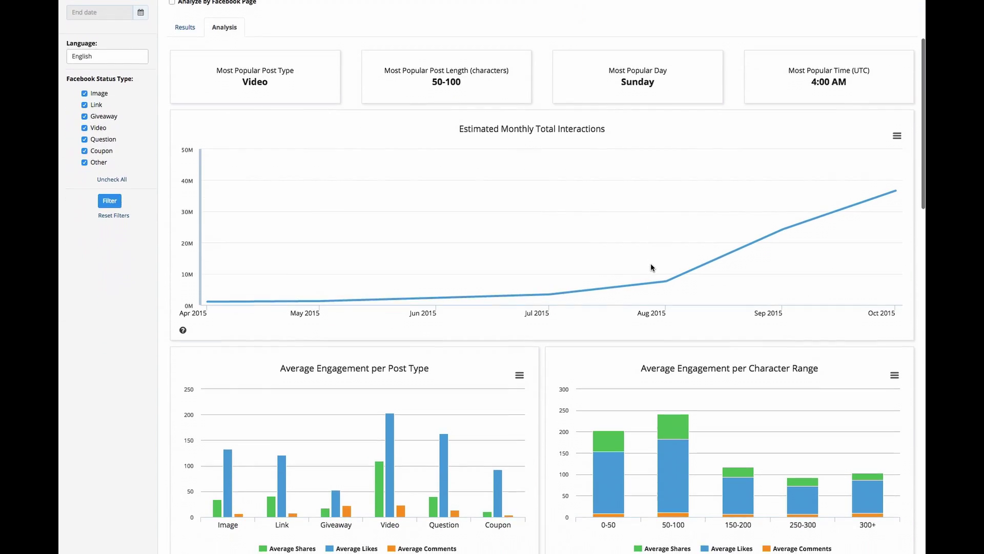
{"action": "scroll", "coordinate": [651, 266], "scroll_direction": "down", "scroll_amount": 1}
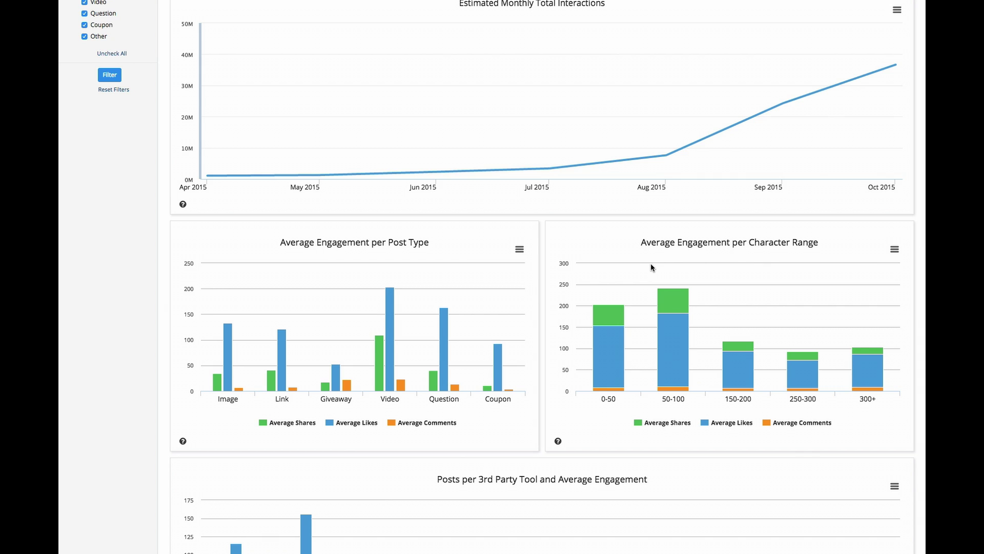
{"action": "scroll", "coordinate": [650, 268], "scroll_direction": "down", "scroll_amount": 2}
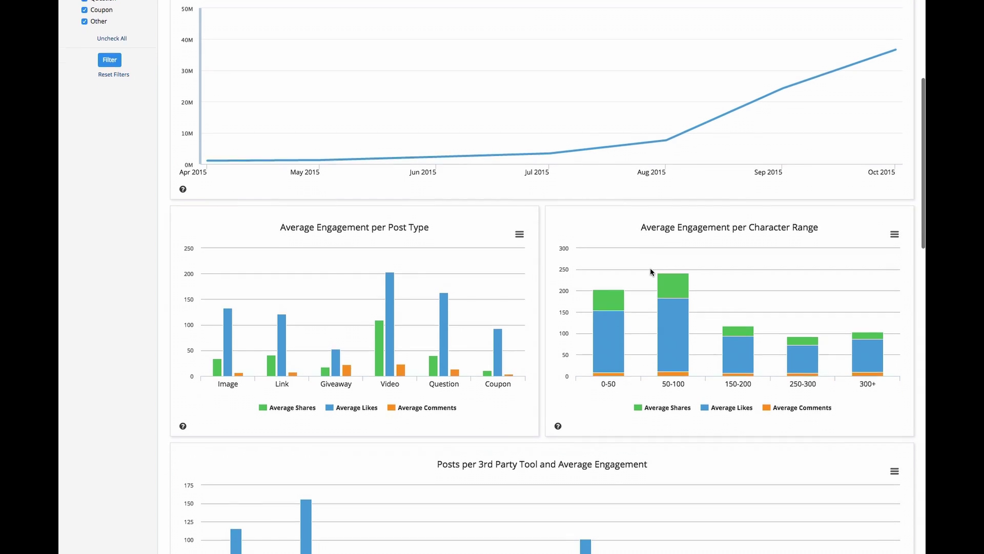
{"action": "scroll", "coordinate": [650, 269], "scroll_direction": "down", "scroll_amount": 5}
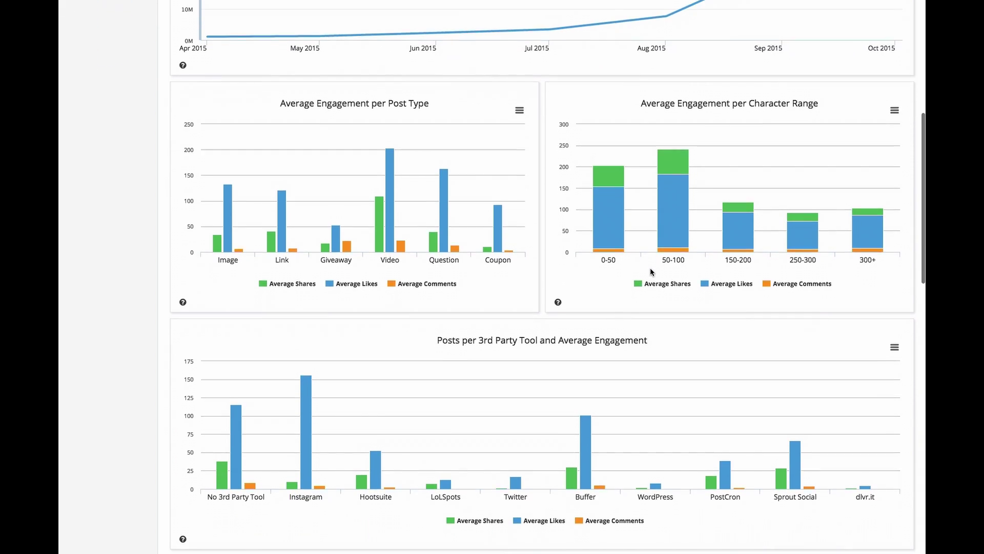
{"action": "scroll", "coordinate": [650, 272], "scroll_direction": "down", "scroll_amount": 4}
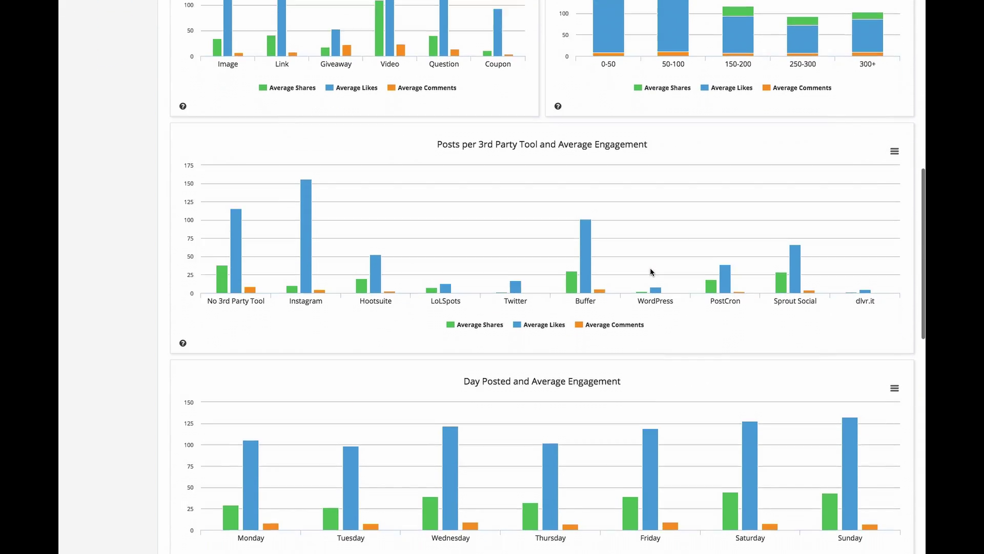
{"action": "scroll", "coordinate": [650, 271], "scroll_direction": "up", "scroll_amount": 13}
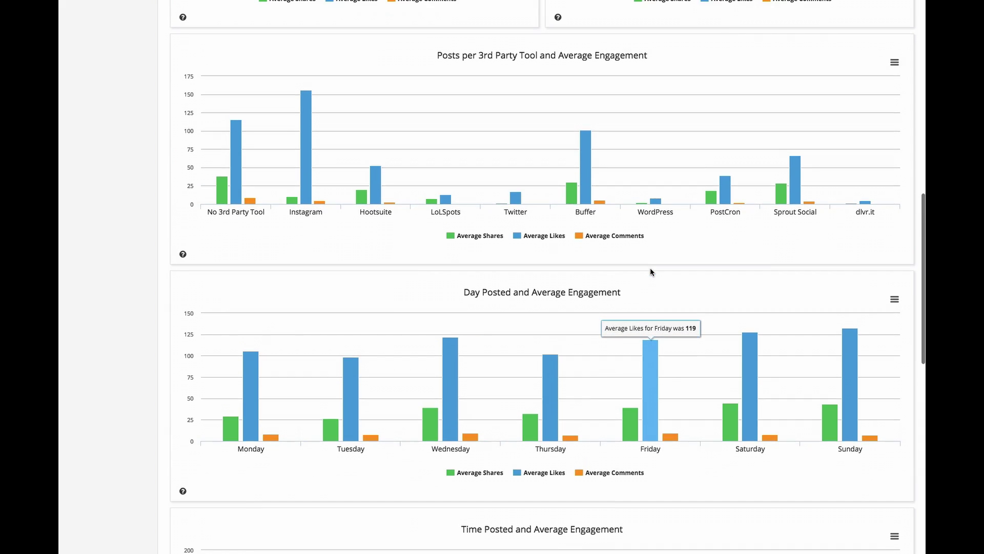
{"action": "scroll", "coordinate": [650, 272], "scroll_direction": "up", "scroll_amount": 2}
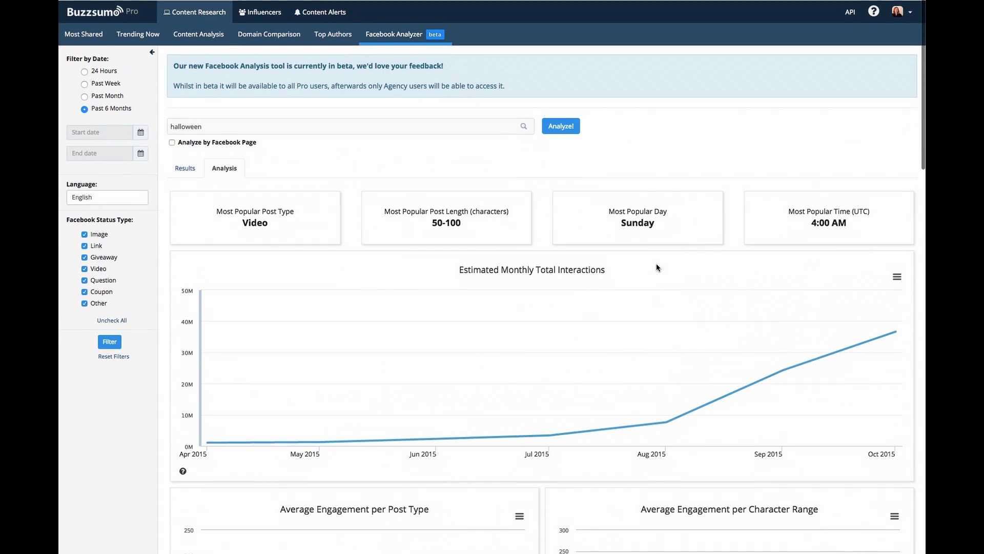
{"action": "left_click_drag", "start_coordinate": [220, 128], "coordinate": [121, 121]}
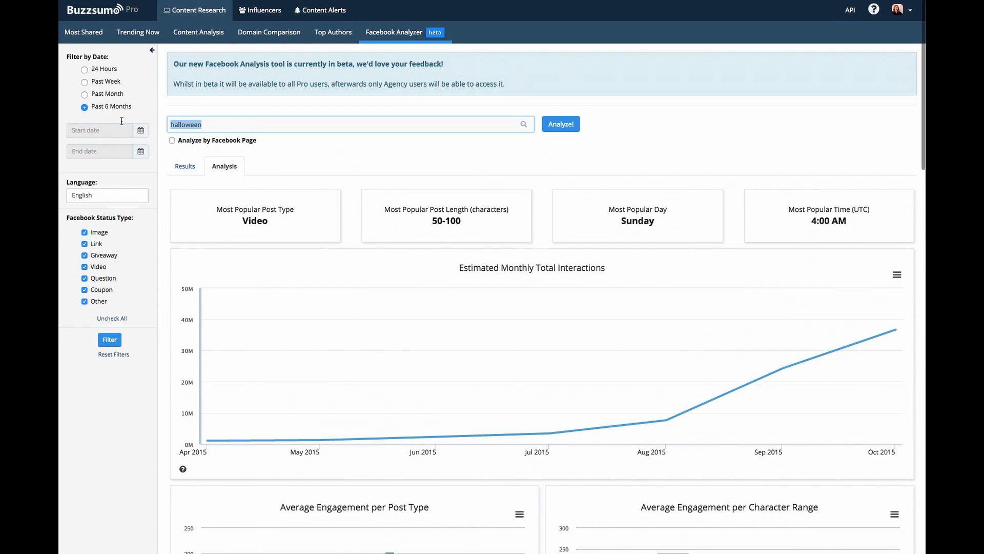
Analyze buzzfeed as a Facebook page and view its Analysis summary.
{"action": "type", "text": "buzzfeed"}
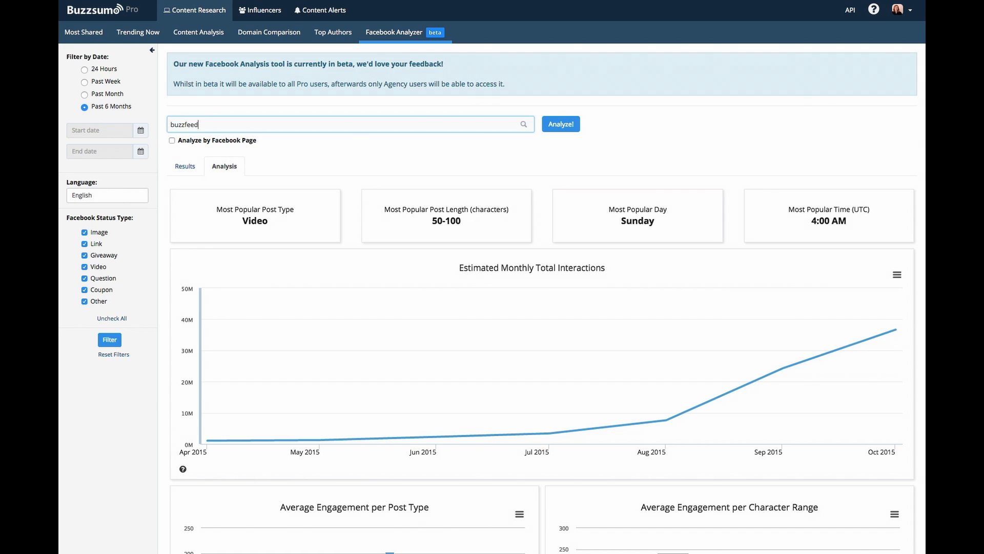
{"action": "left_click", "coordinate": [172, 141]}
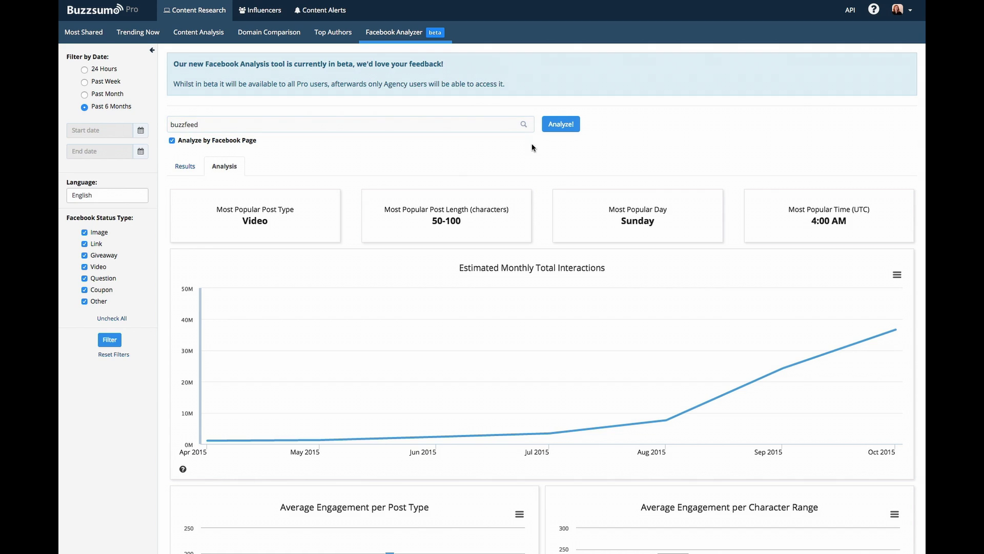
{"action": "left_click", "coordinate": [561, 125]}
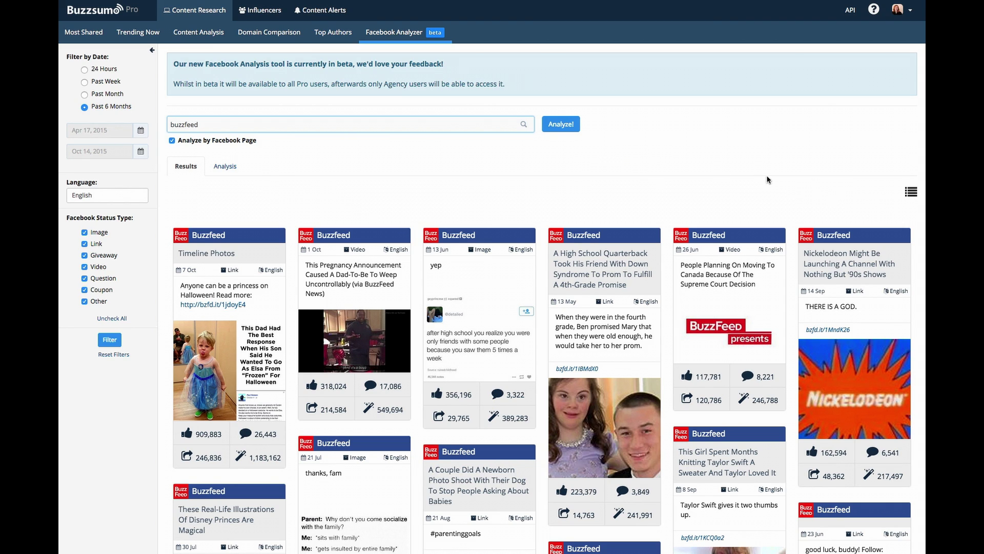
{"action": "left_click", "coordinate": [228, 174]}
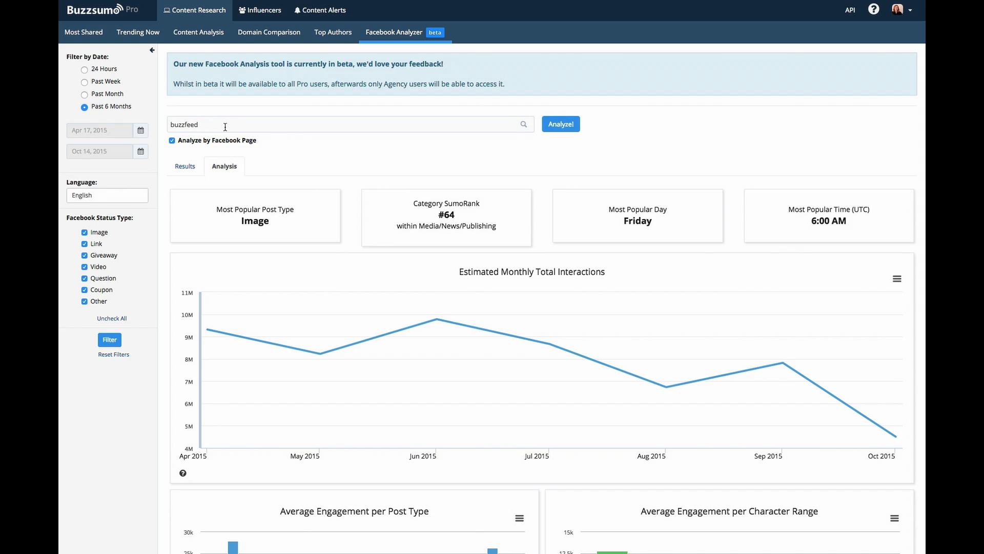
{"action": "left_click_drag", "start_coordinate": [225, 127], "coordinate": [146, 130]}
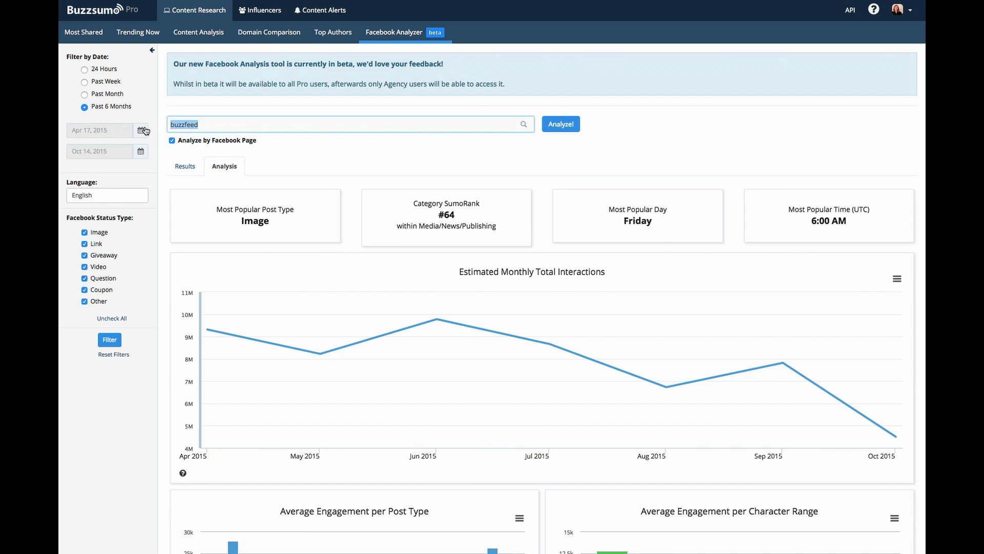
Search nintendo as a topic, showing only Giveaway-type posts.
{"action": "type", "text": "nintendo"}
{"action": "left_click", "coordinate": [172, 141]}
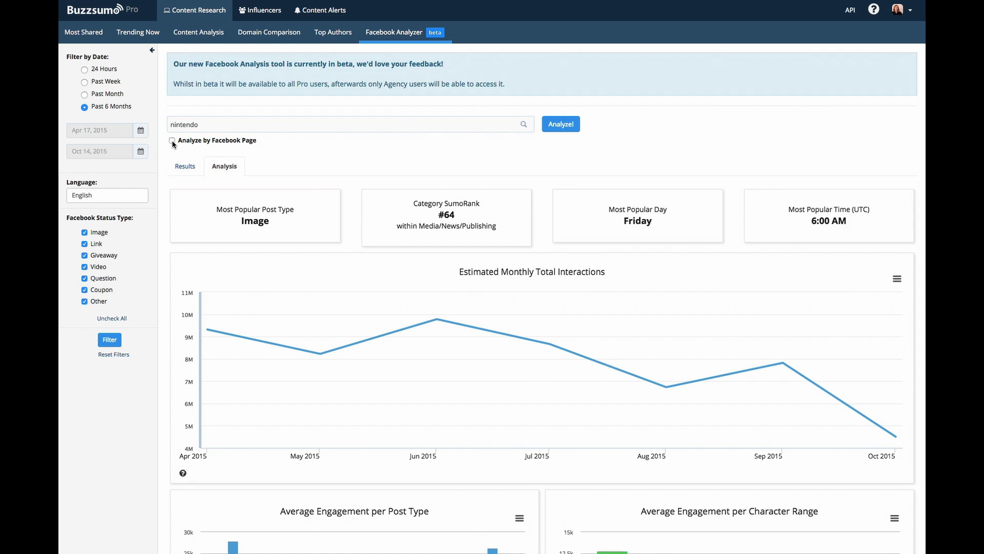
{"action": "left_click", "coordinate": [84, 268]}
{"action": "left_click", "coordinate": [85, 278]}
{"action": "left_click", "coordinate": [84, 289]}
{"action": "left_click", "coordinate": [84, 301]}
{"action": "left_click", "coordinate": [85, 244]}
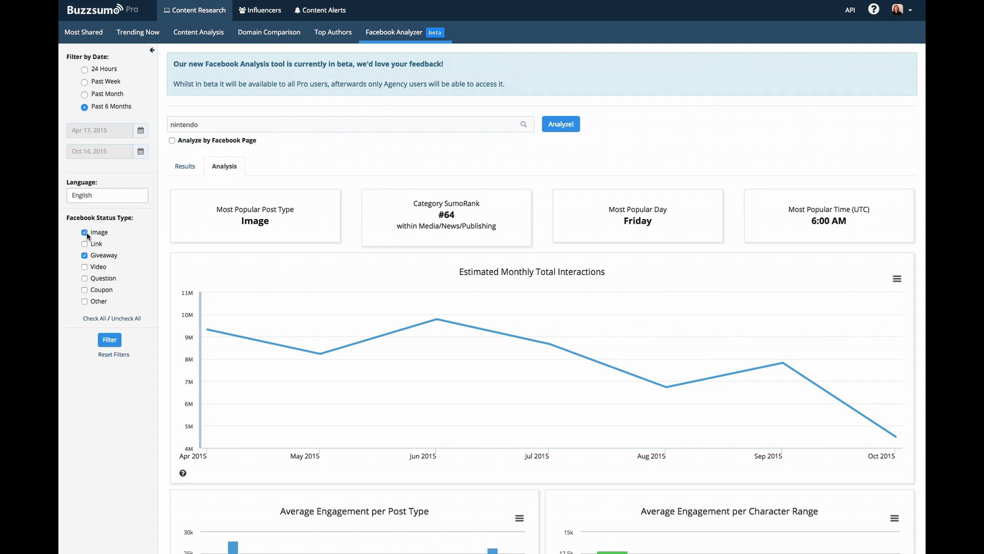
{"action": "left_click", "coordinate": [85, 232]}
{"action": "left_click", "coordinate": [110, 339]}
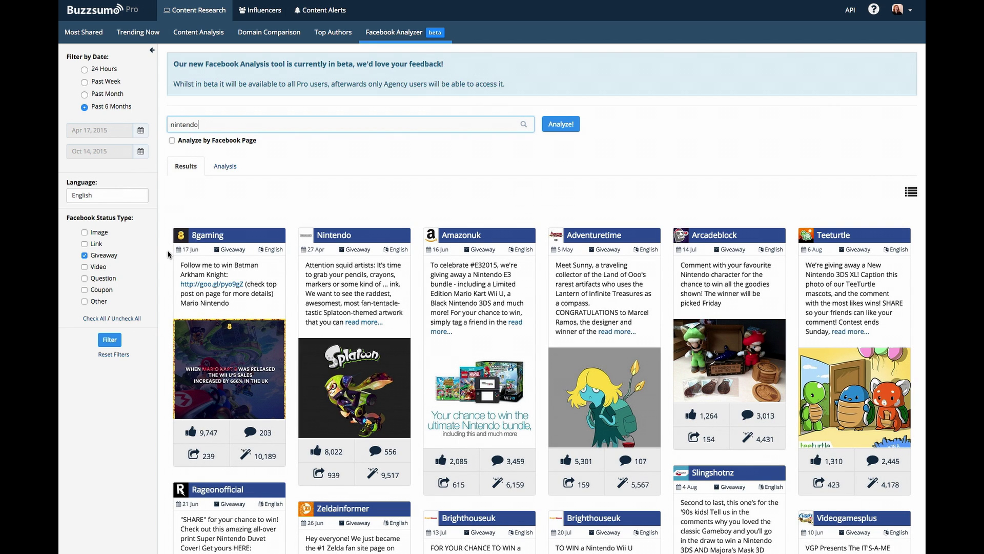
Switch the search to halloween with only Question-type posts included.
{"action": "left_click_drag", "start_coordinate": [210, 125], "coordinate": [127, 122]}
{"action": "type", "text": "halloween"}
{"action": "left_click", "coordinate": [84, 279]}
{"action": "left_click", "coordinate": [85, 256]}
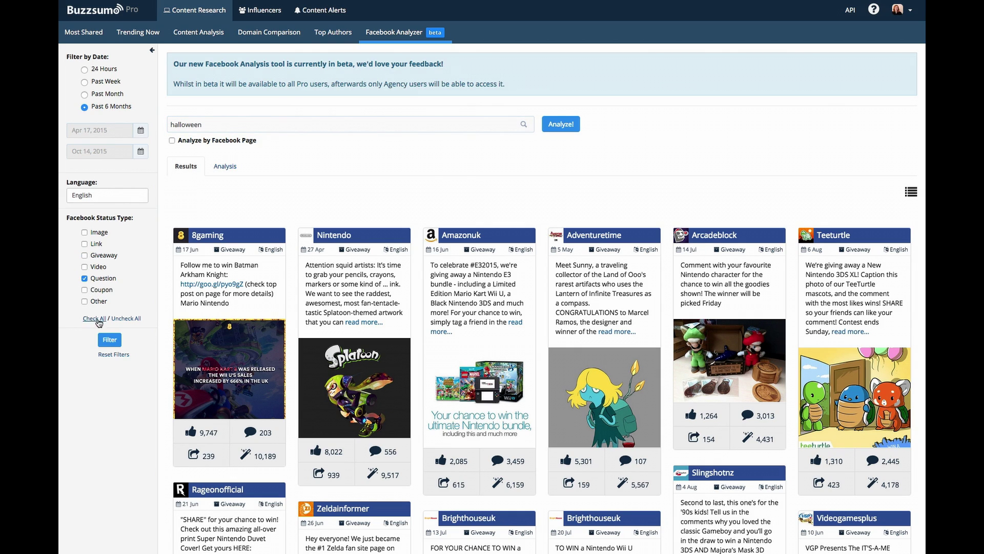
{"action": "left_click", "coordinate": [111, 340]}
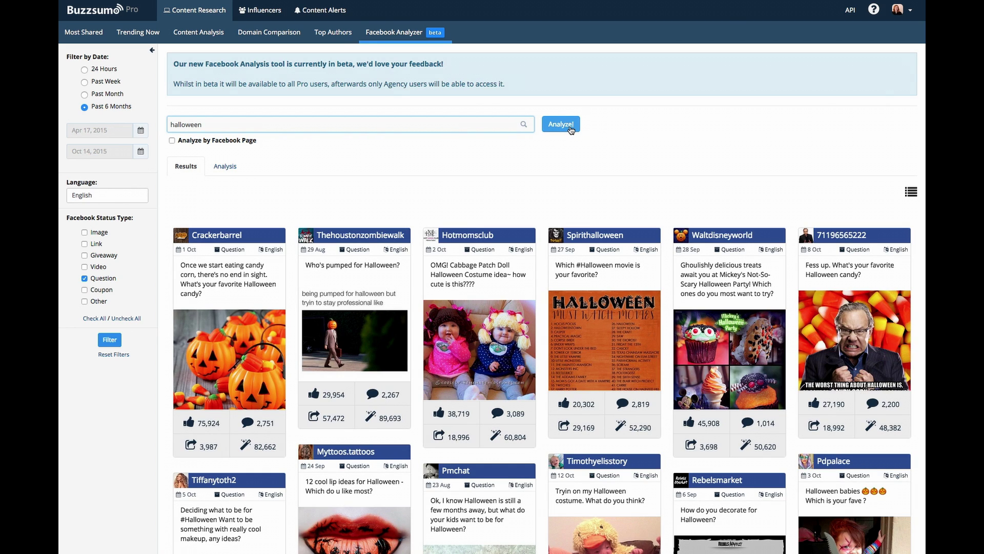
{"action": "left_click_drag", "start_coordinate": [208, 124], "coordinate": [121, 127]}
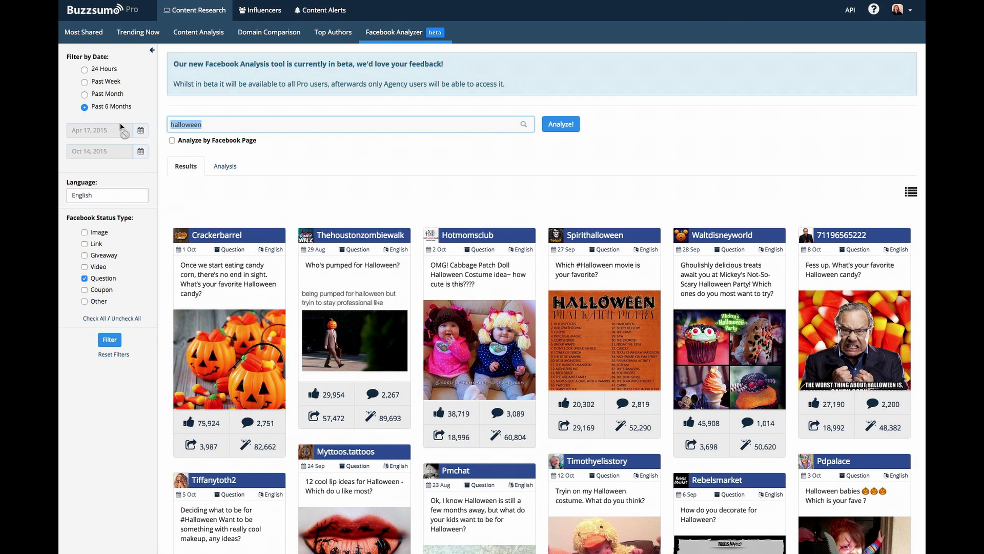
Search the exact phrase "Taj Mahal" restricted to Image posts only.
{"action": "type", "text": "\"Taj Mahal"}
{"action": "left_click", "coordinate": [85, 232]}
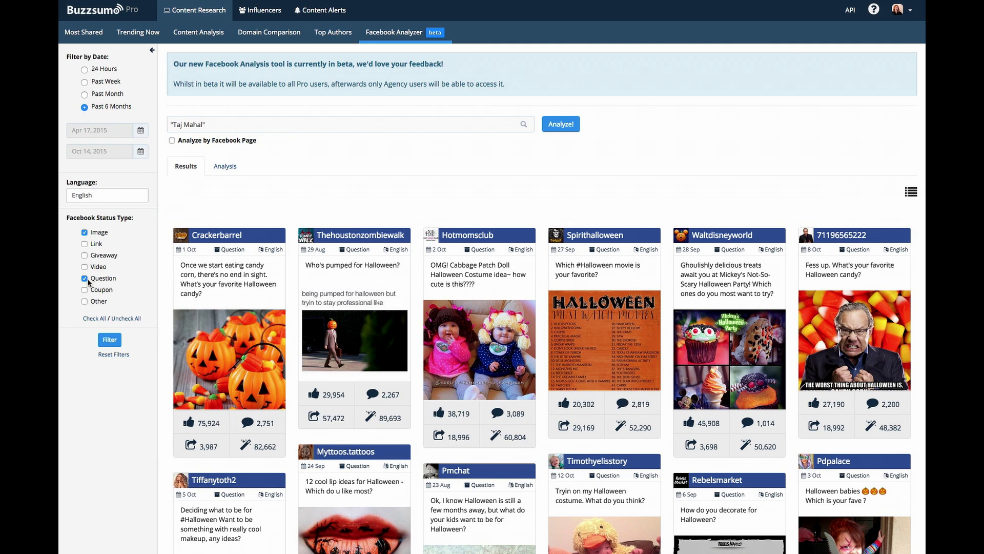
{"action": "left_click", "coordinate": [85, 278]}
{"action": "left_click", "coordinate": [109, 339]}
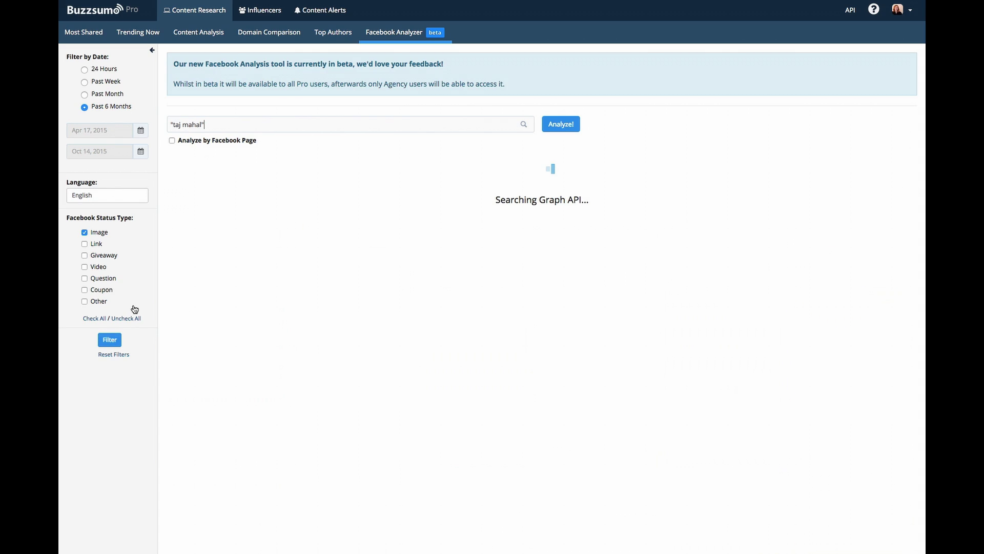